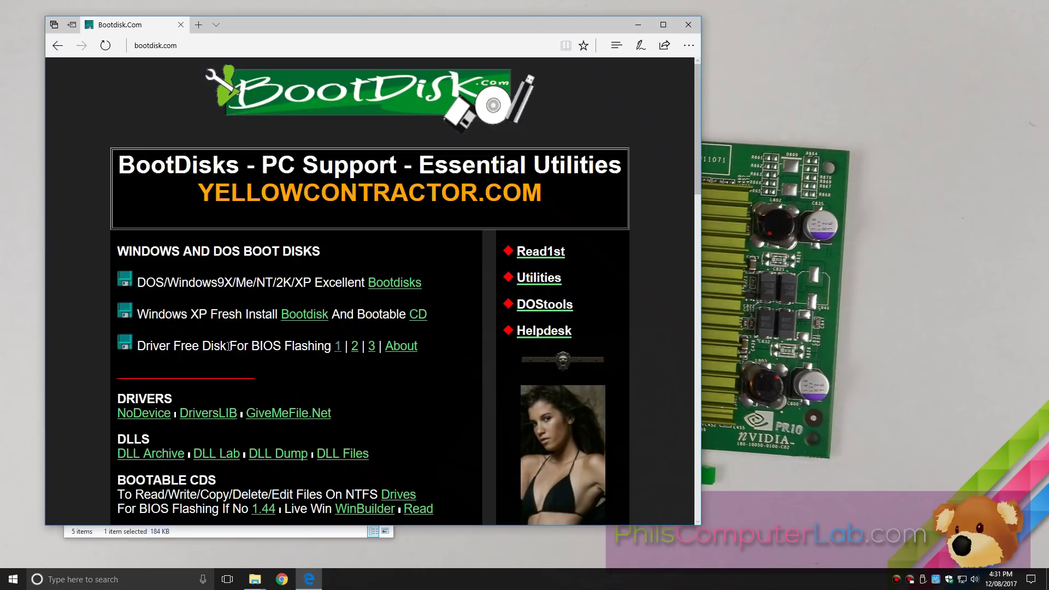
Close the browser and create the boot floppy by running drdflash from the Downloads folder
key("alt+F4")
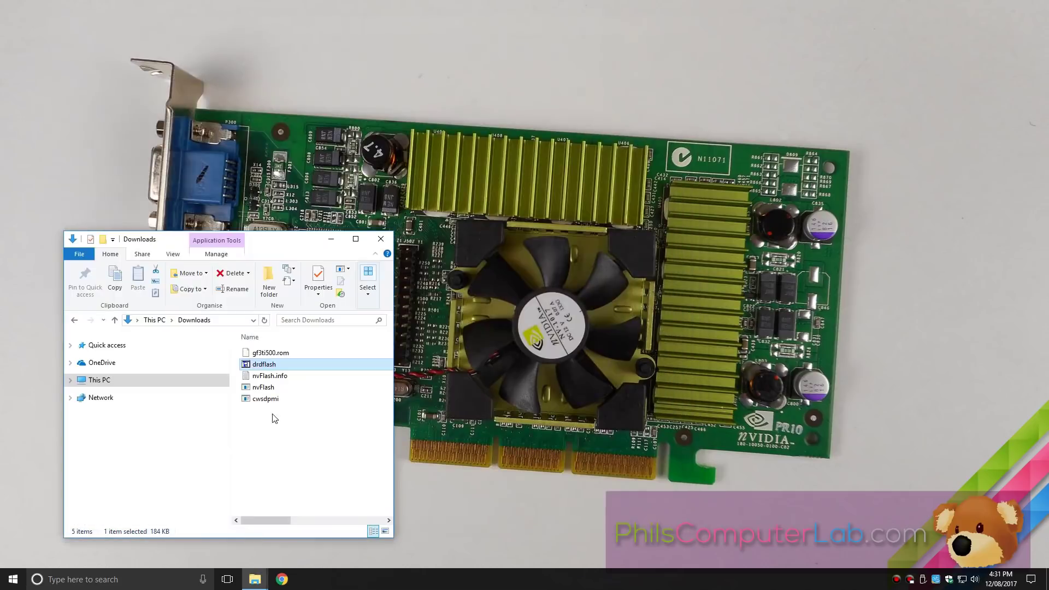
double_click(259, 365)
left_click(540, 329)
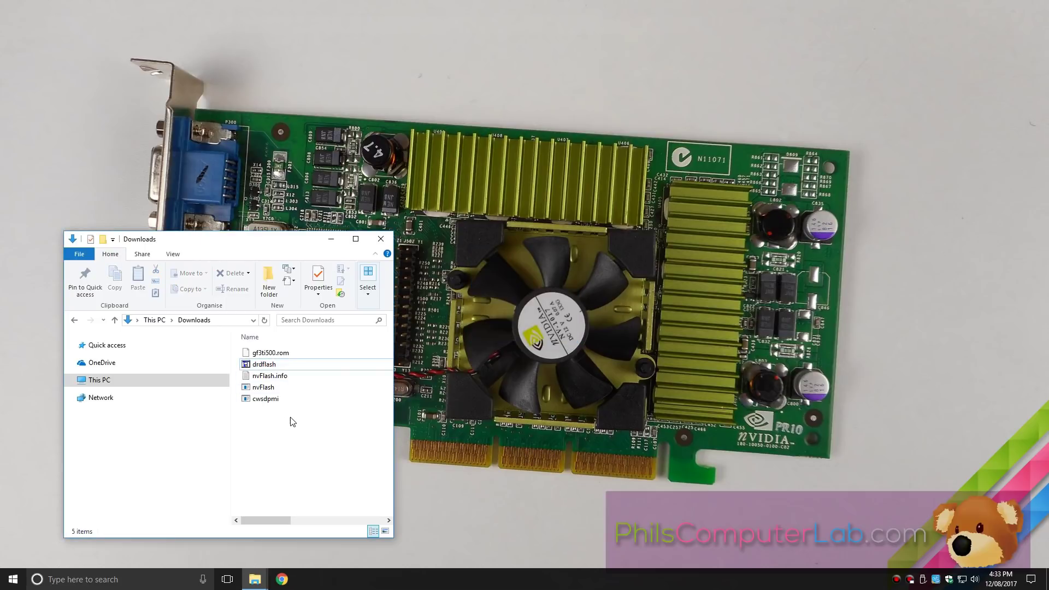
Send gf3ti500.rom, nvFlash.info, nvFlash and cwsdpmi from Downloads to Floppy Disk Drive (A:), leaving out drdflash
left_click_drag(290, 418, 265, 376)
left_click(269, 354, "ctrl")
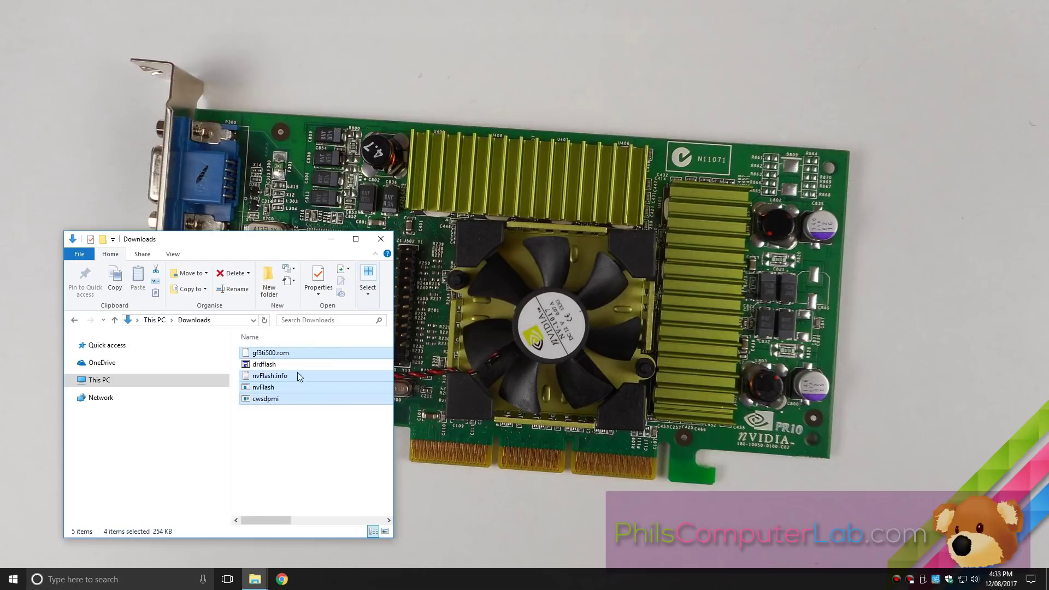
right_click(270, 356)
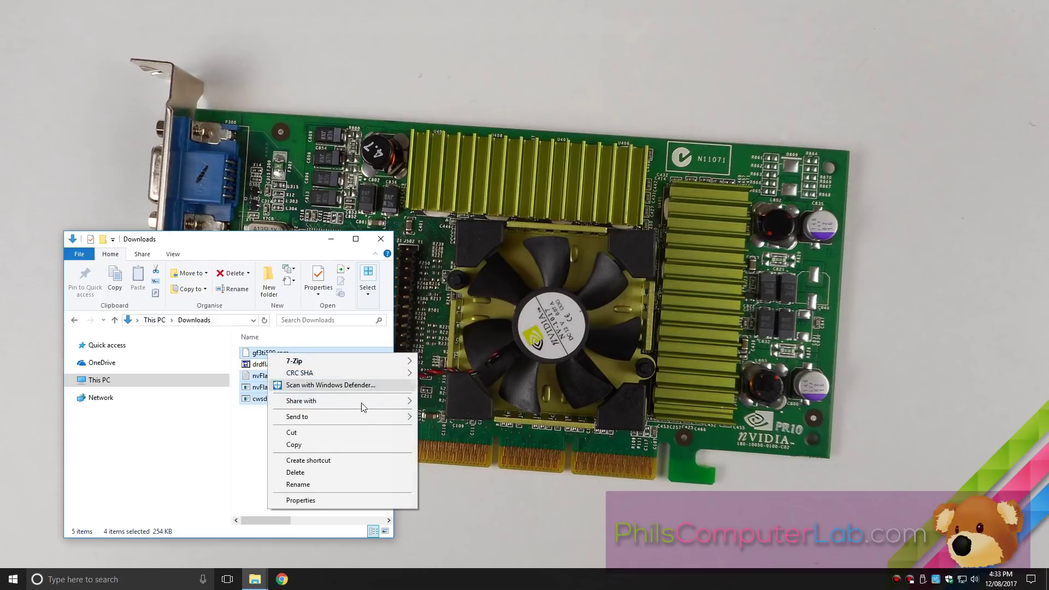
mouse_move(363, 417)
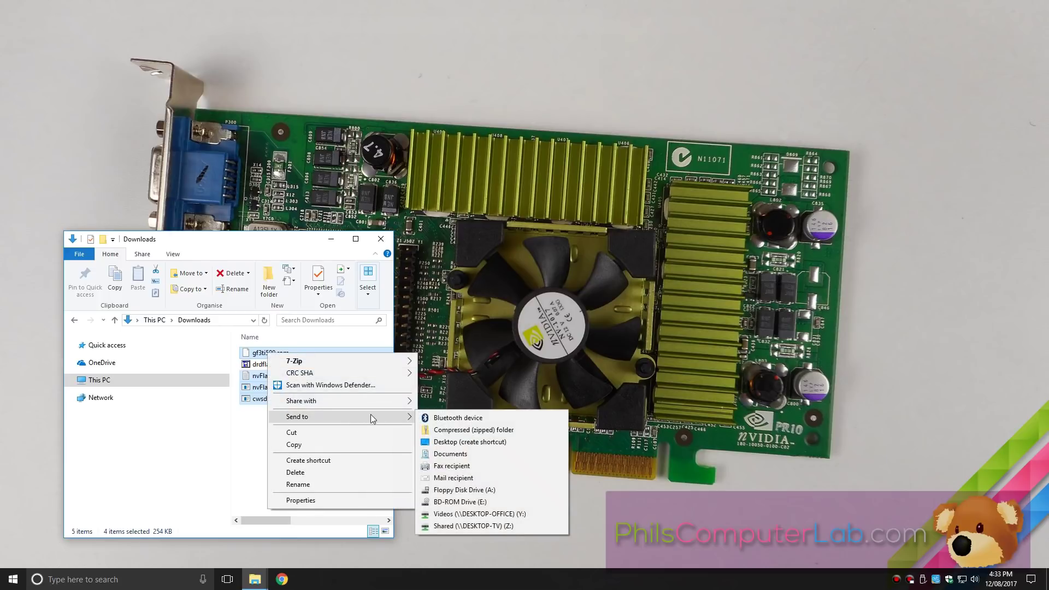
left_click(455, 490)
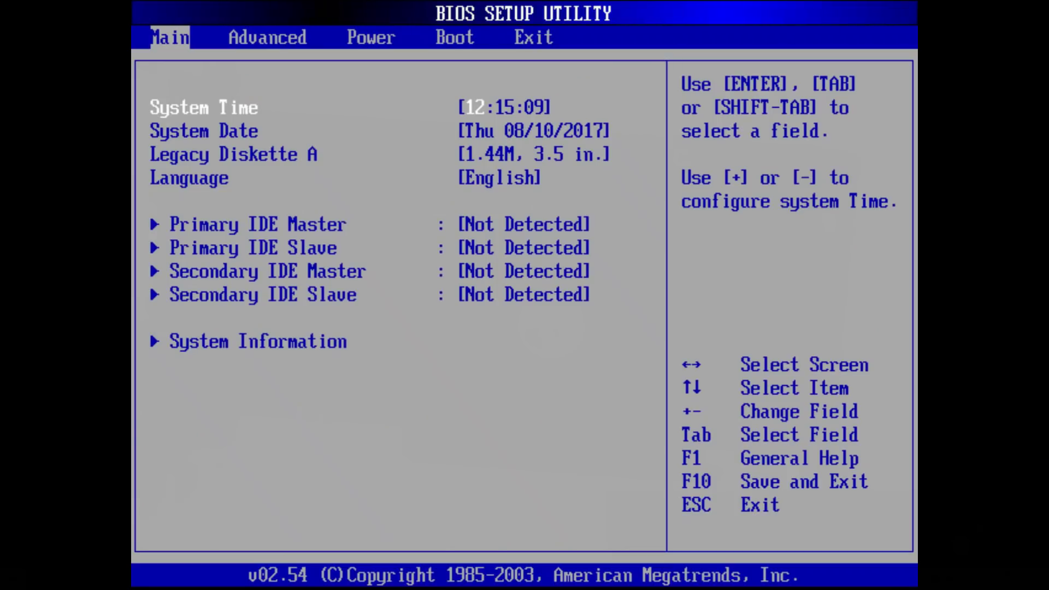
Open the AGP Bridge Configuration within the advanced chipset settings of the BIOS setup
key("Right")
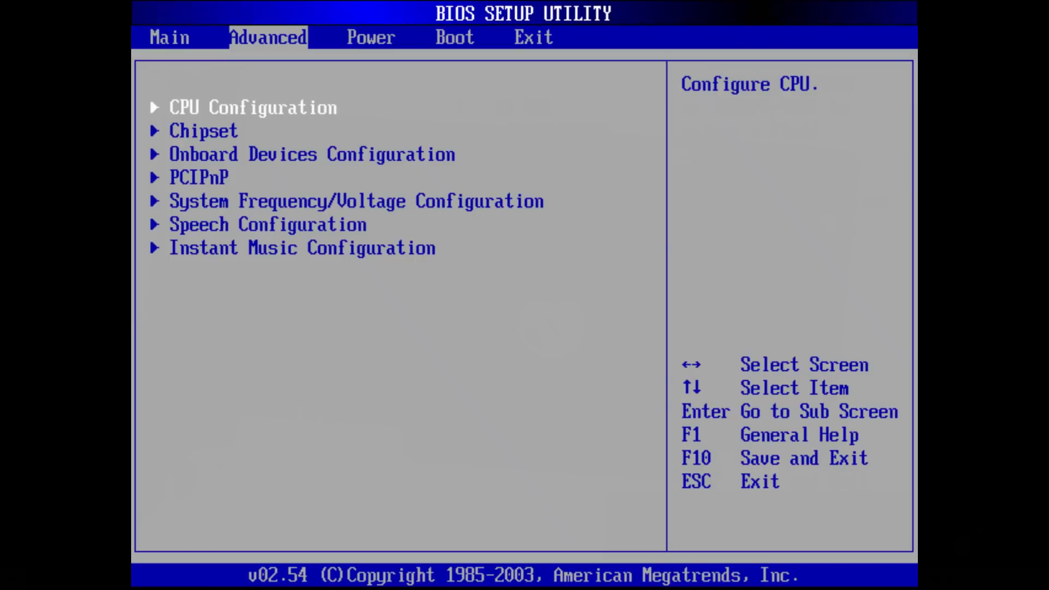
key("Down")
key("Return")
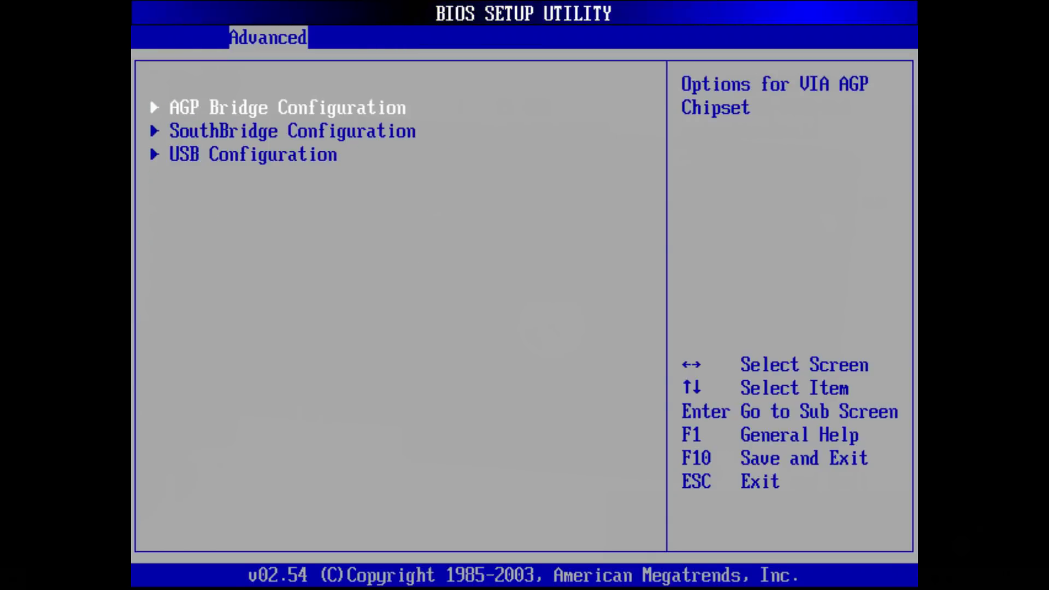
key("Return")
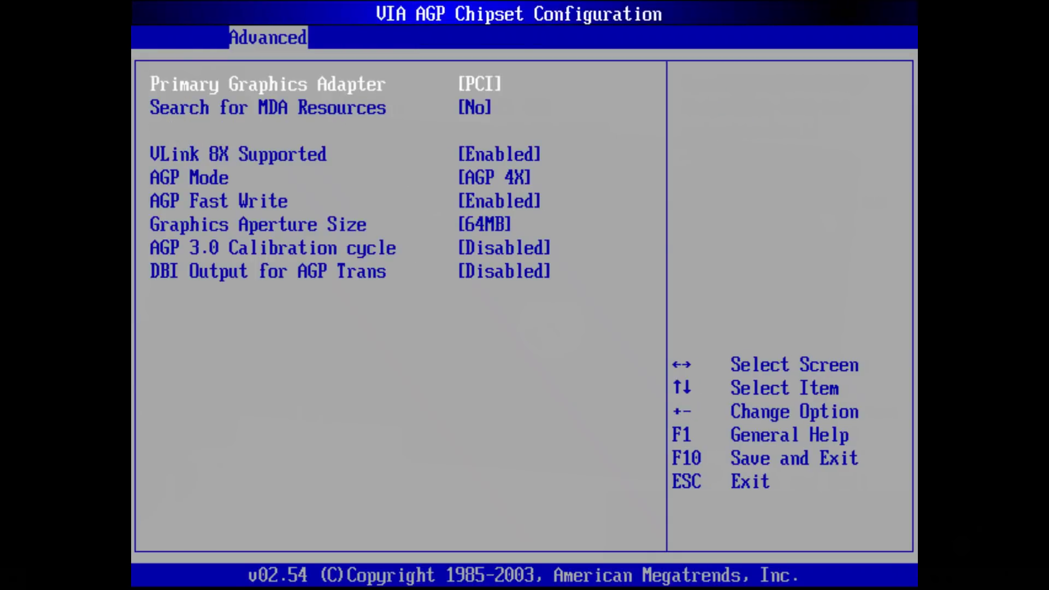
Set the Primary Graphics Adapter to PCI, and save the BIOS settings on exit
key("Down")
key("Up")
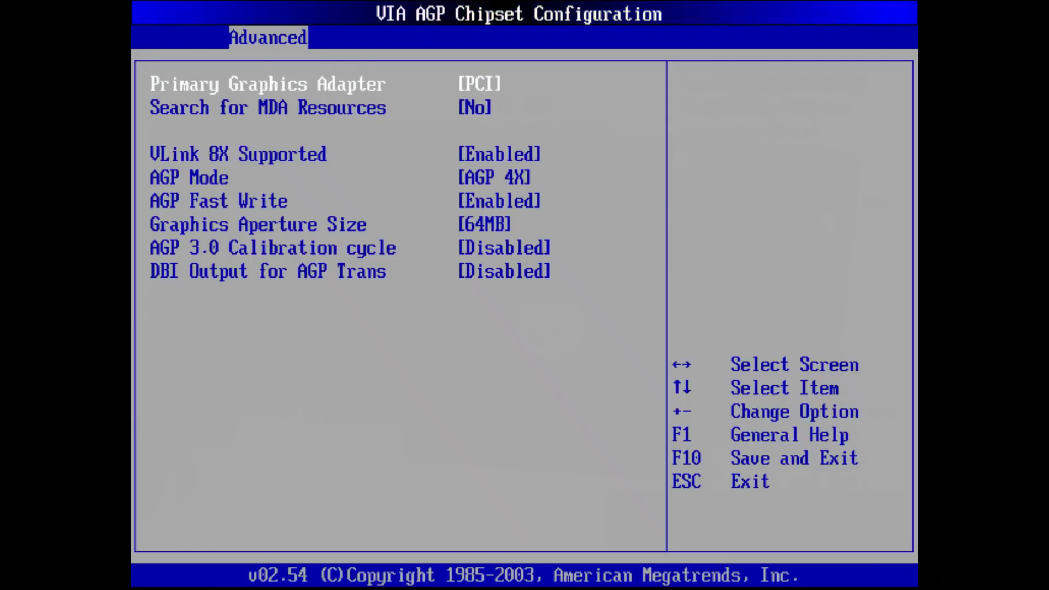
key("Return")
key("Down")
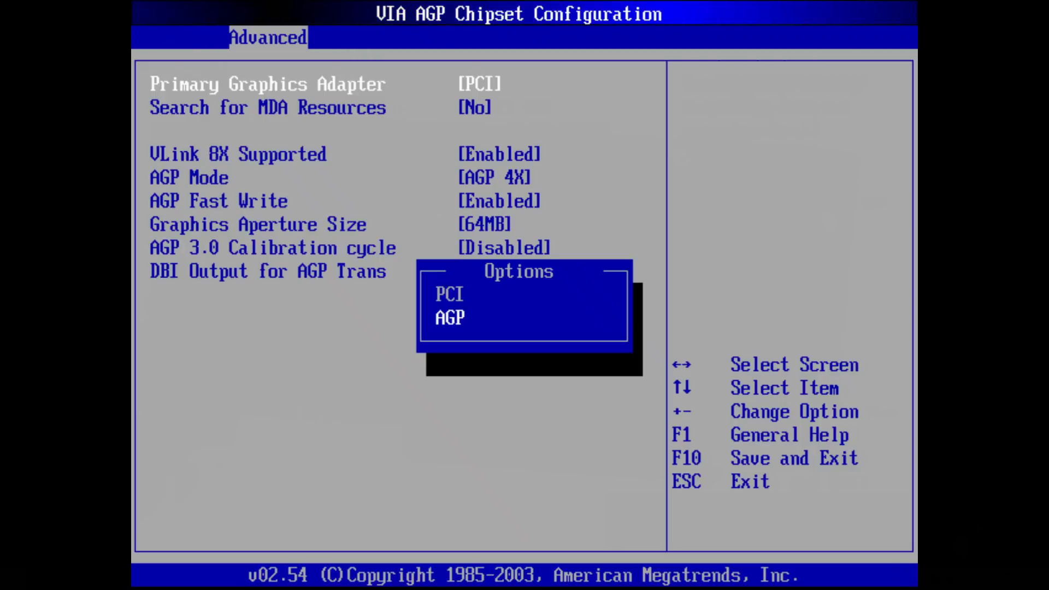
key("Up")
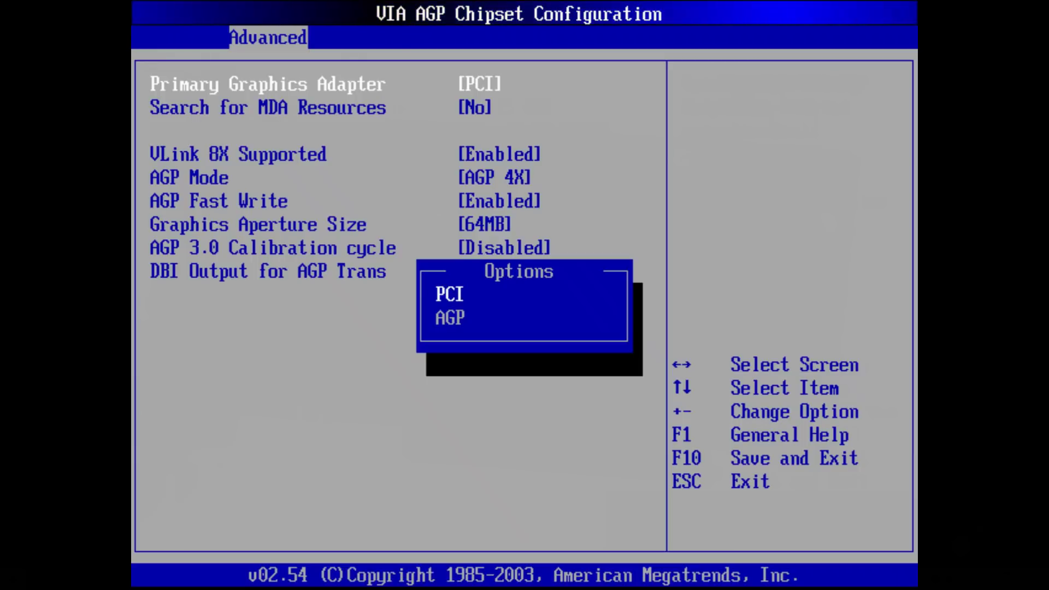
key("Down")
key("Up")
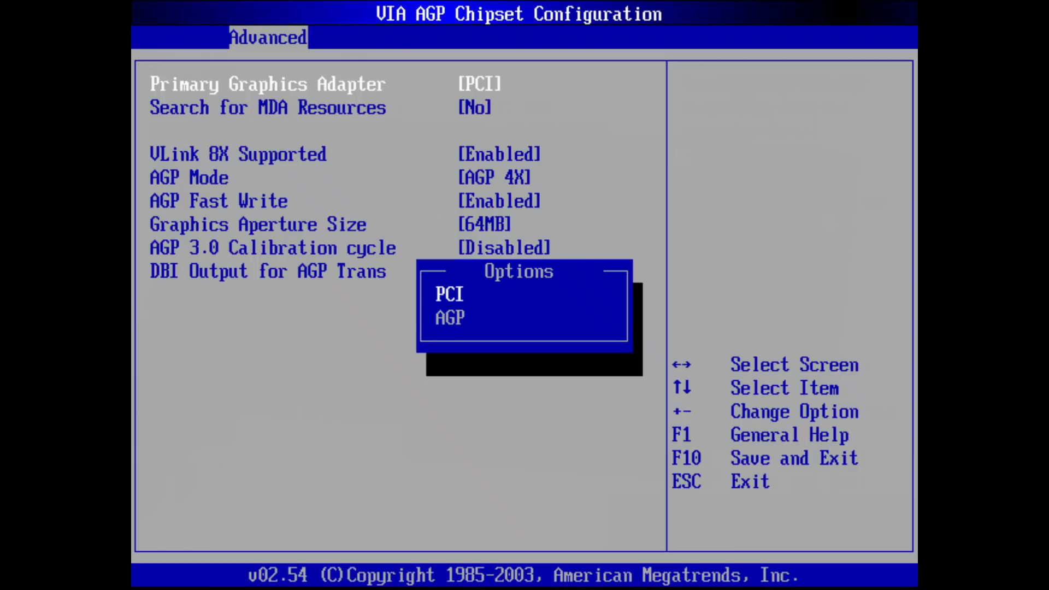
key("Down")
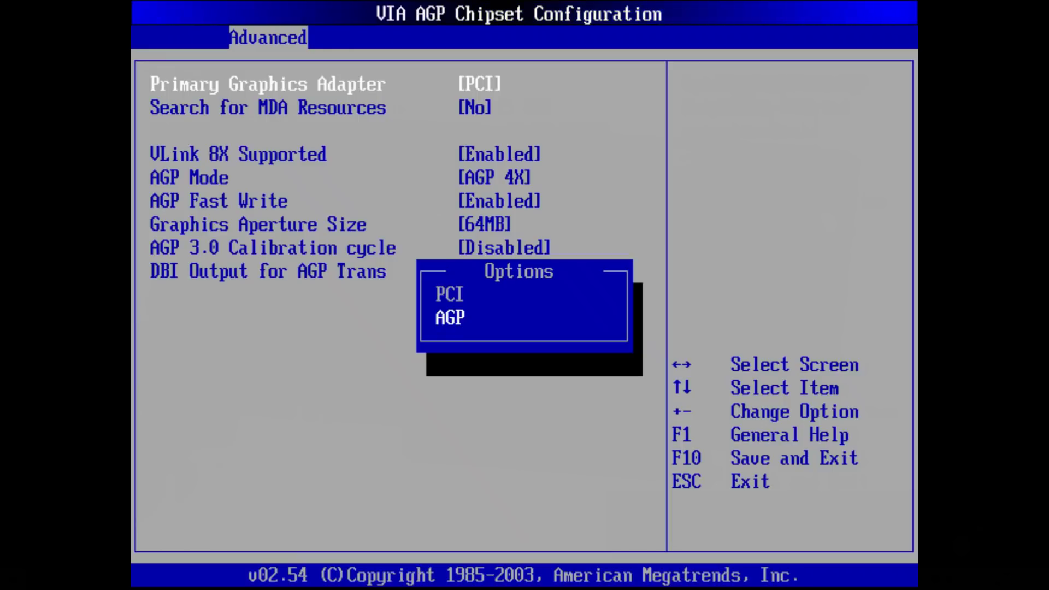
key("Up")
key("Return")
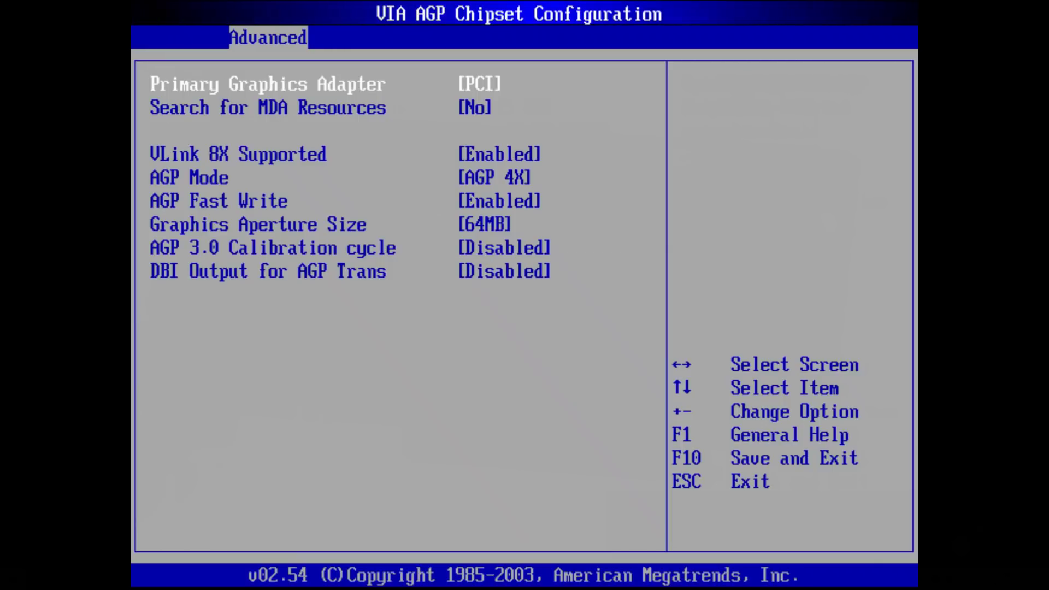
key("F10")
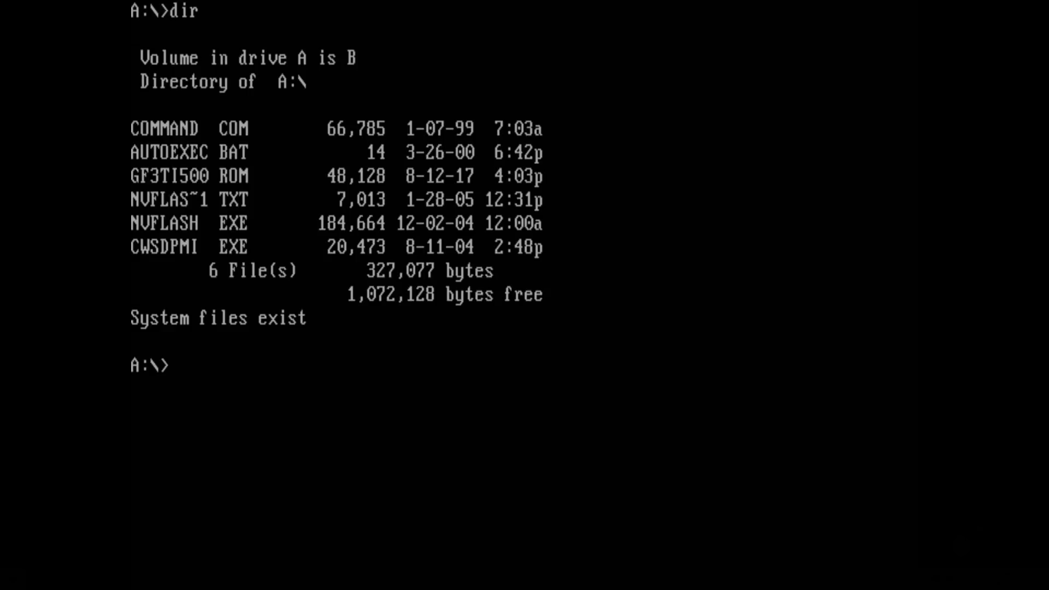
List the NVIDIA display adapters in the system with nvflash -a
type("nvflash -a")
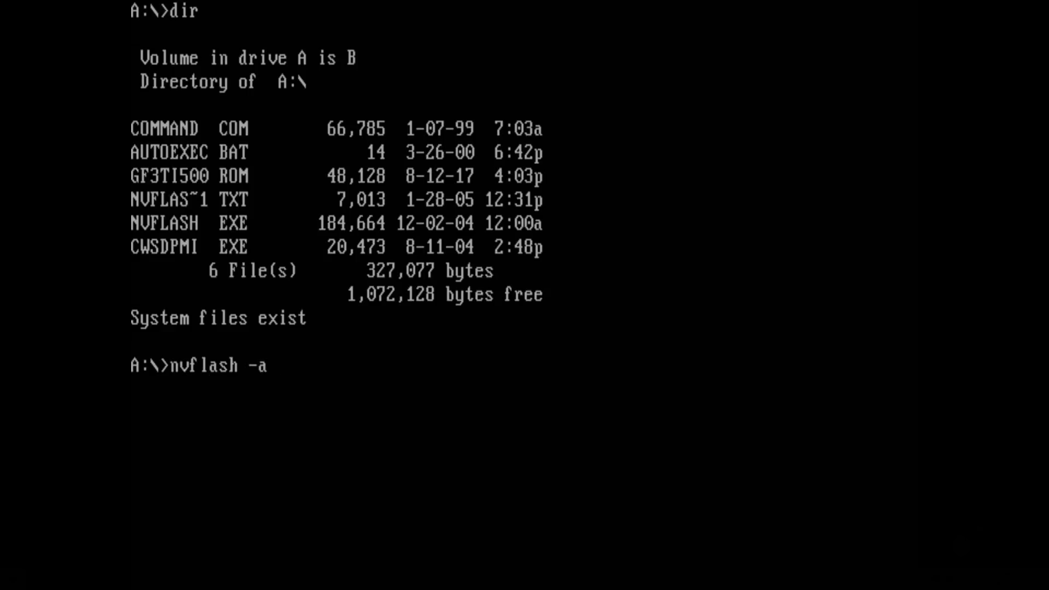
key("Return")
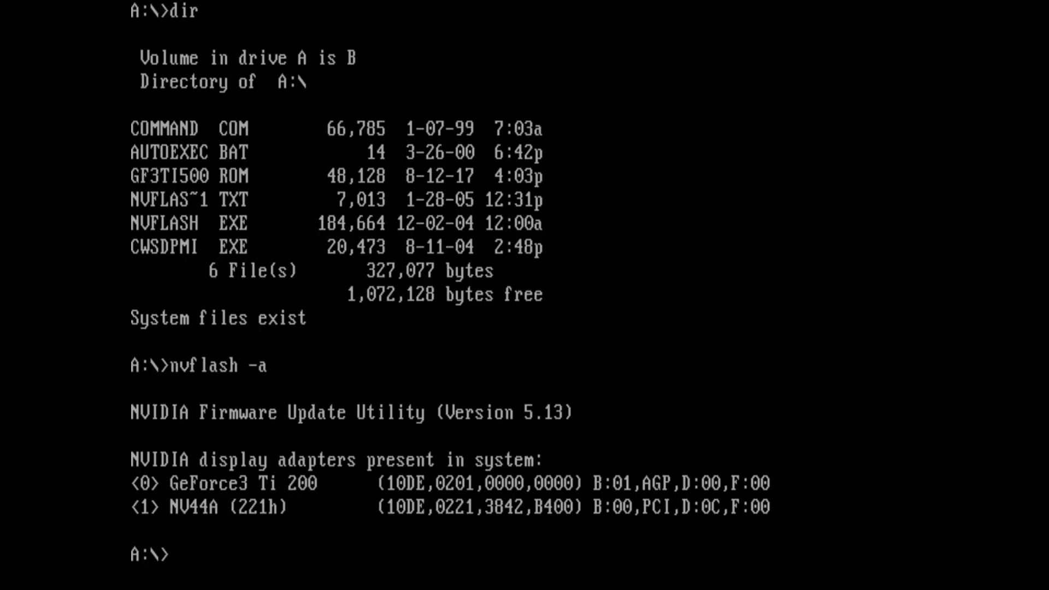
Back up the firmware of adapter 0 with nvflash -b mdnti200.rom, and list the files on the floppy with dir
type("nvflash -b")
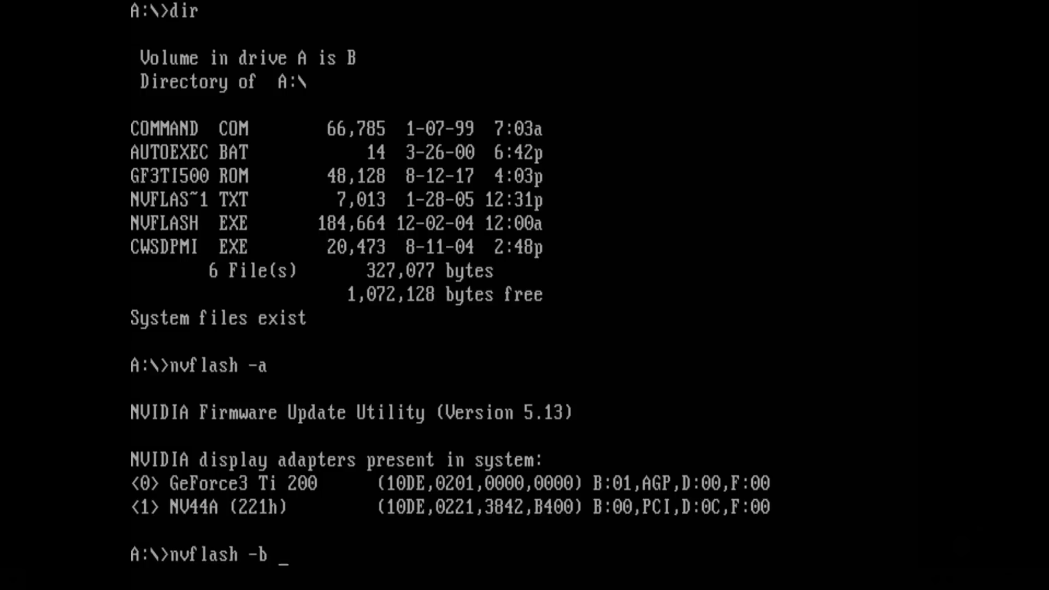
type(" mdnti200.")
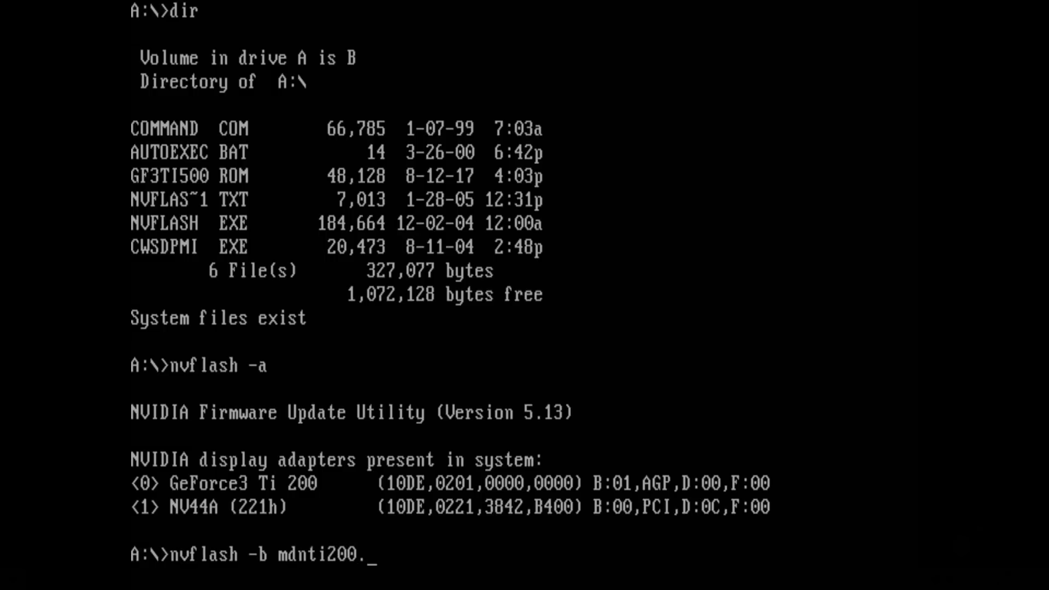
type("rom")
key("Return")
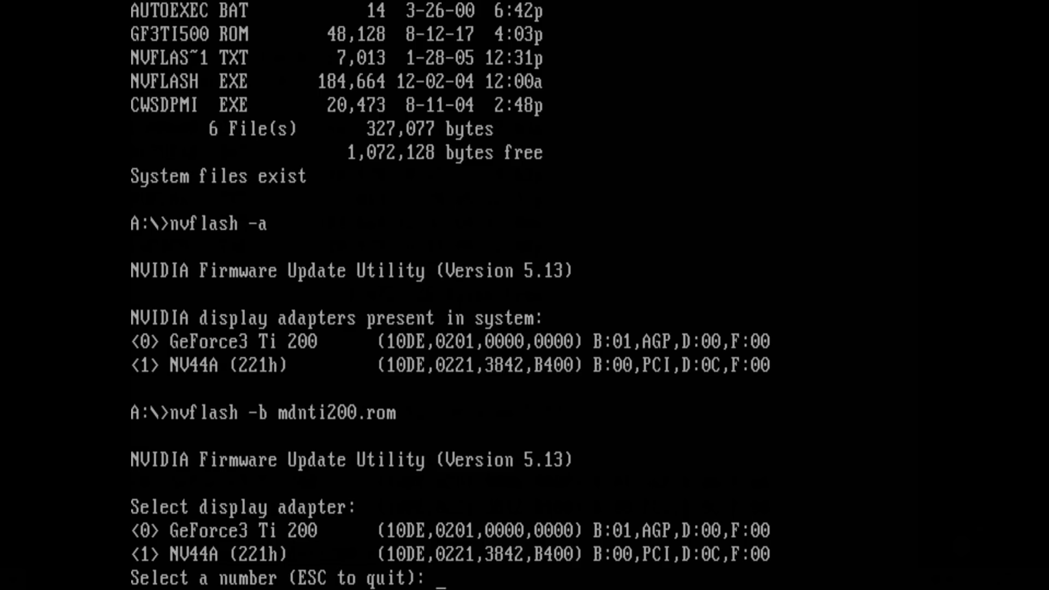
type("0")
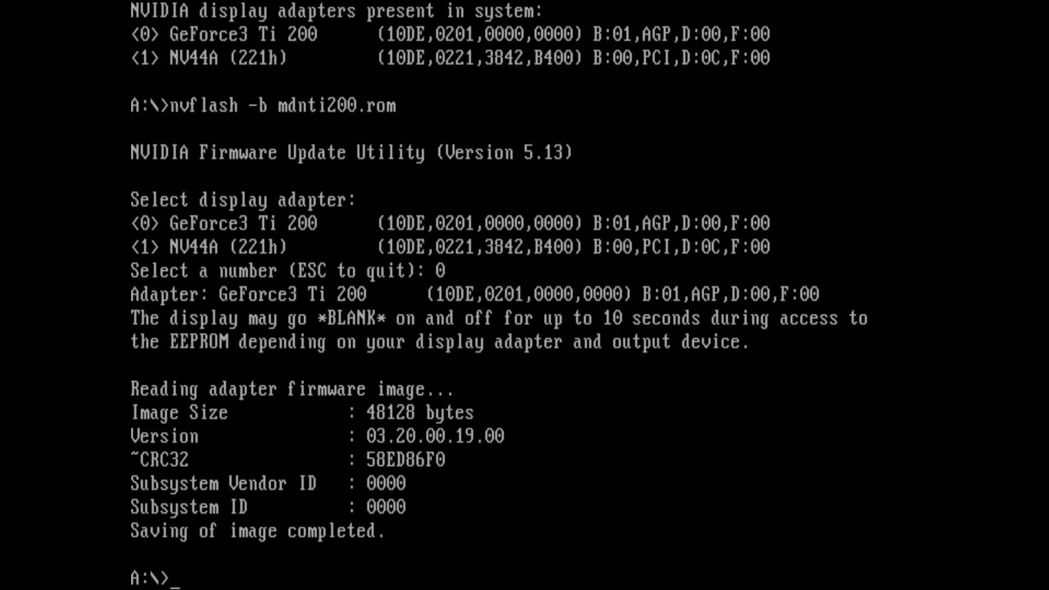
type("dir")
key("Return")
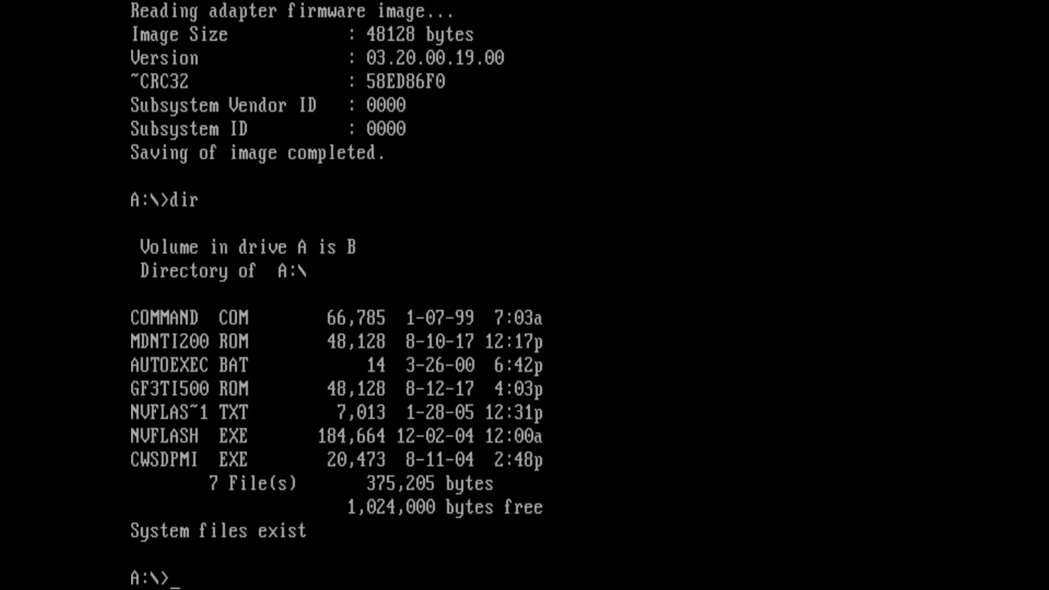
Try to flash the new firmware with nvflash gf3ti500.rom, without specifying an adapter
type("nvflash ")
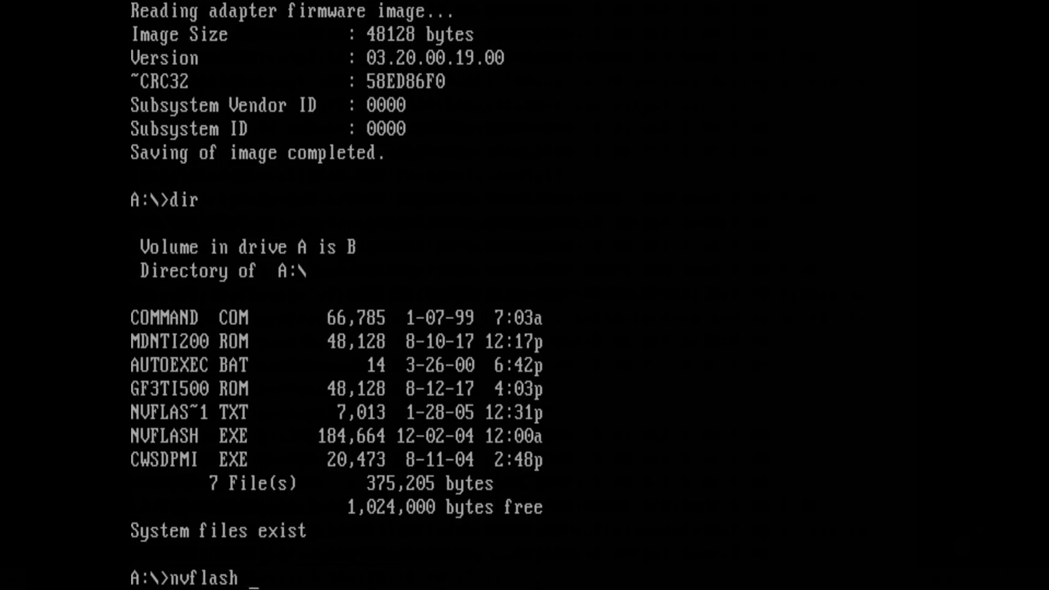
type("gf3ti500.")
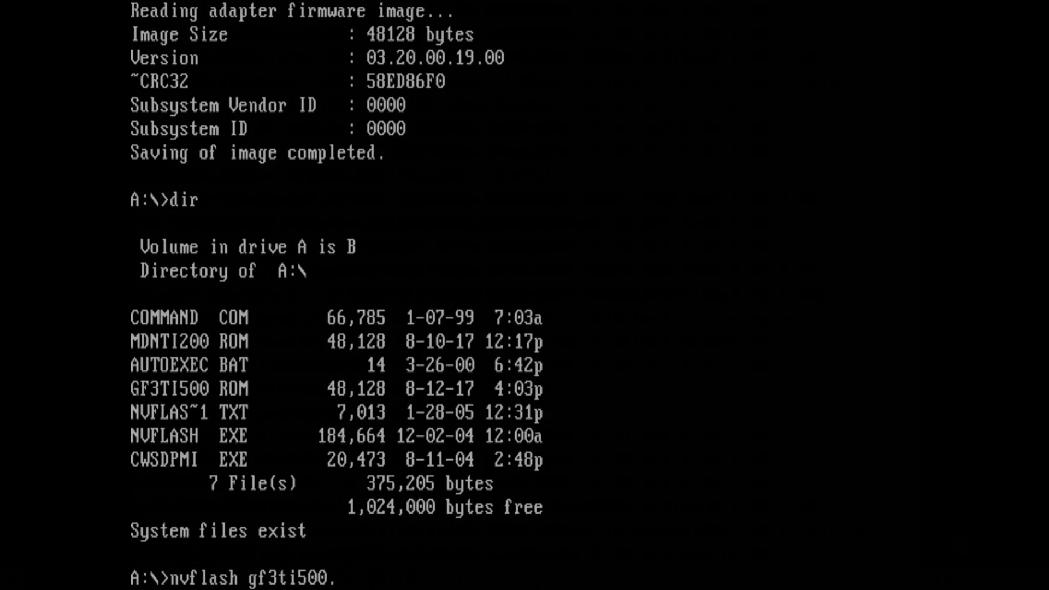
type("rom")
key("Return")
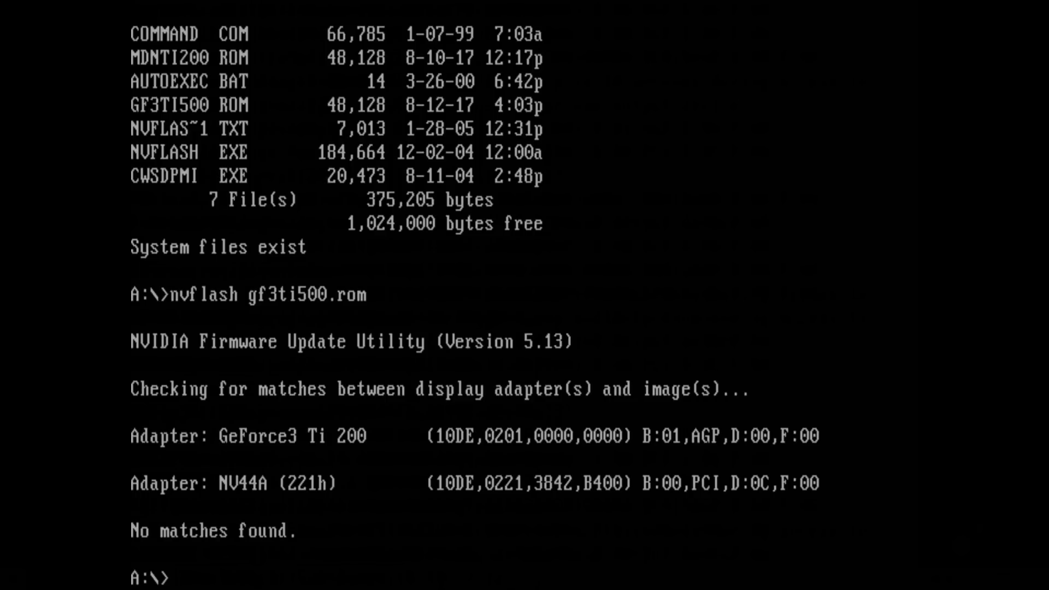
Try to flash the new firmware onto adapter 0 with nvflash -i=0 gf3ti500.rom
type("nvflash")
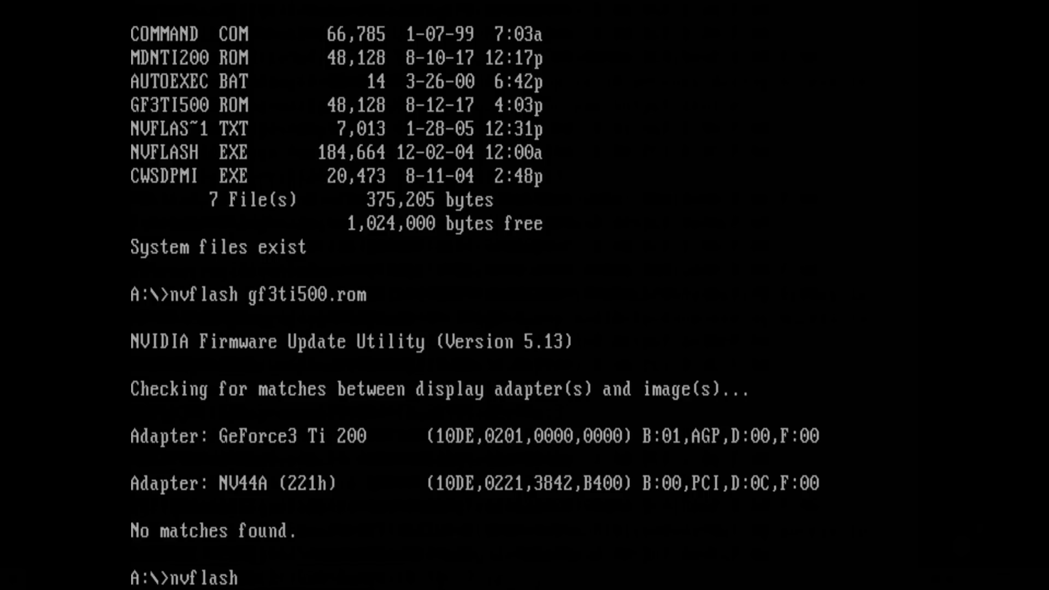
type(" -i=0 gf3ti500.rom")
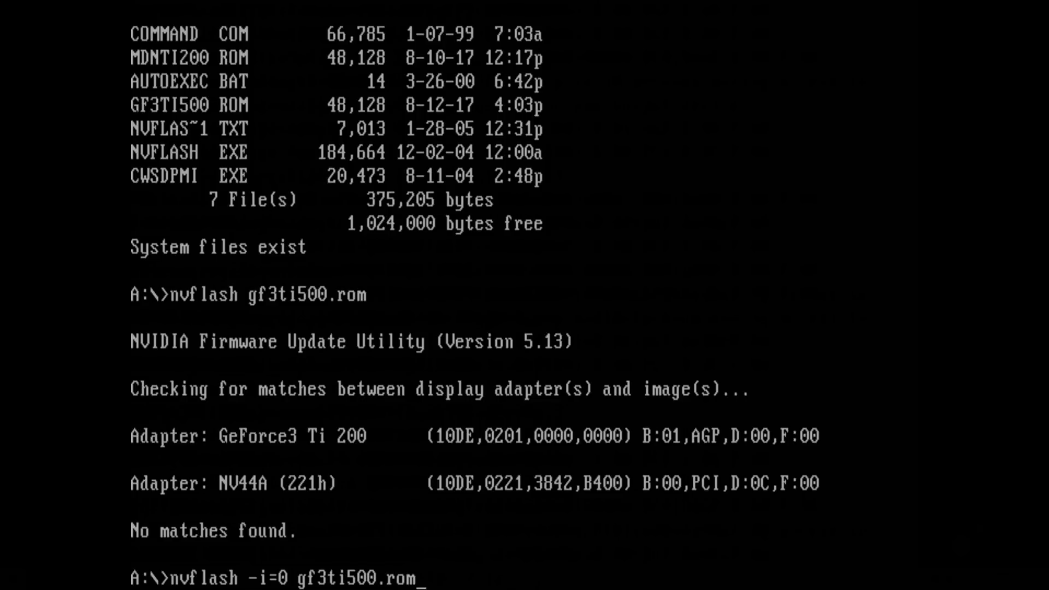
key("Return")
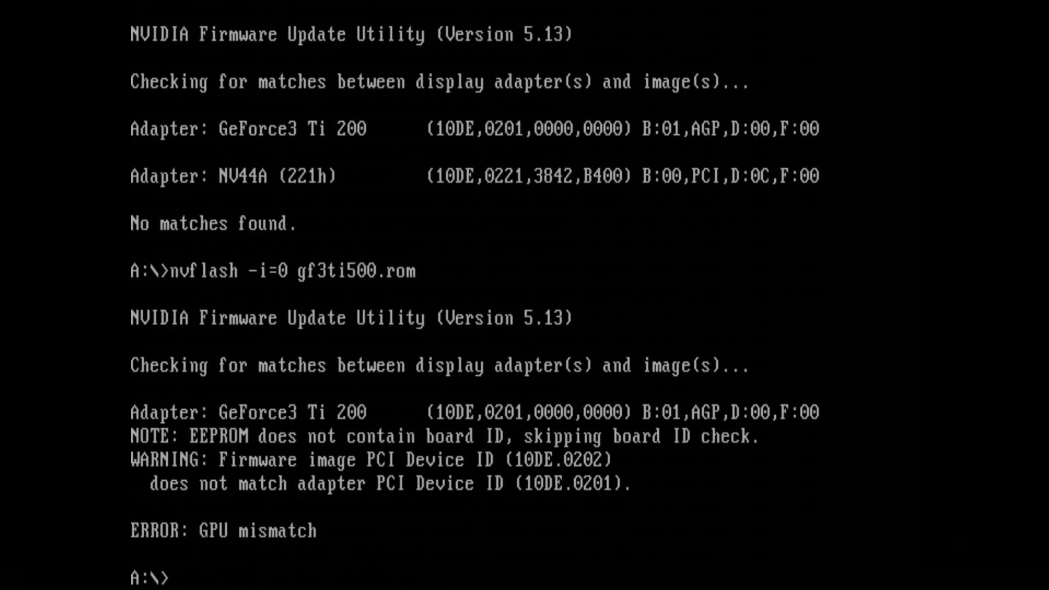
Flash adapter 0 with the override options using nvflash -i=0 -5 -6 gf3ti500.rom, and confirm the firmware update
key("F3")
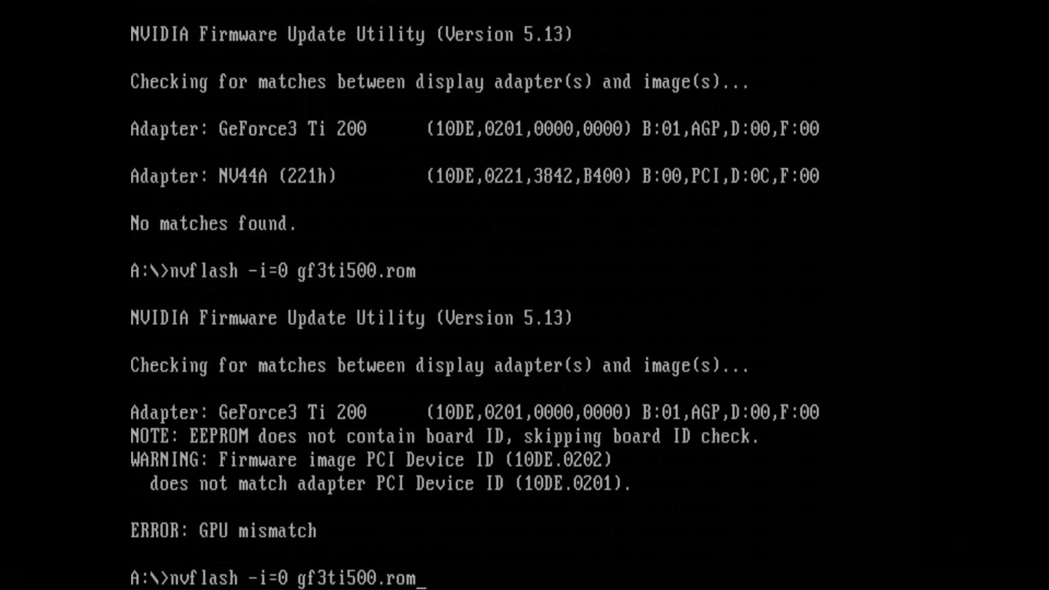
key("BackSpace")
key("BackSpace")
key("BackSpace")
key("BackSpace")
key("BackSpace")
key("BackSpace")
key("BackSpace")
key("BackSpace")
key("BackSpace")
key("BackSpace")
key("BackSpace")
key("BackSpace")
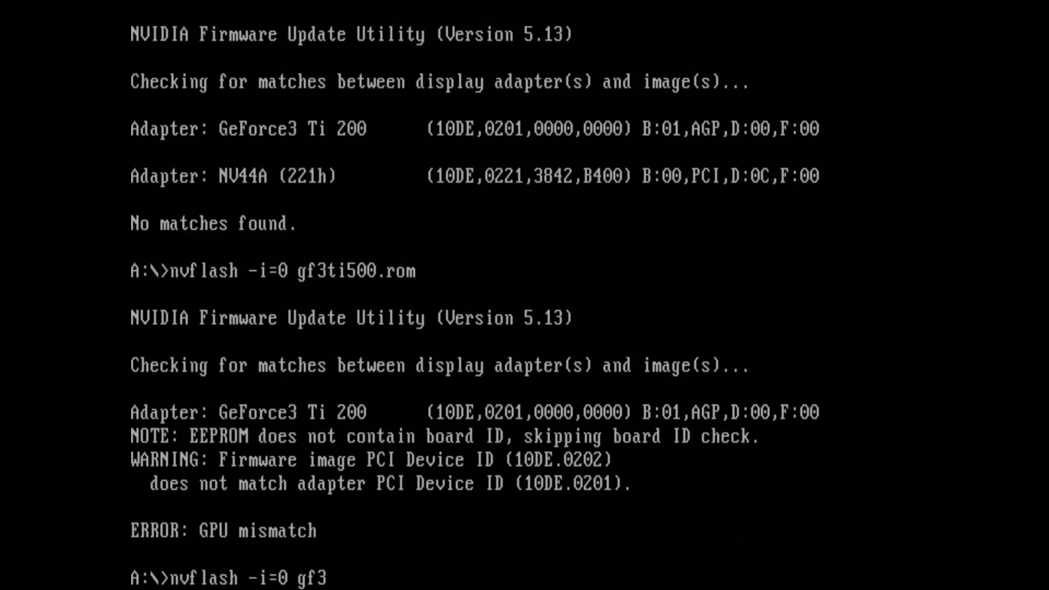
type("-5 -6 gf3ti")
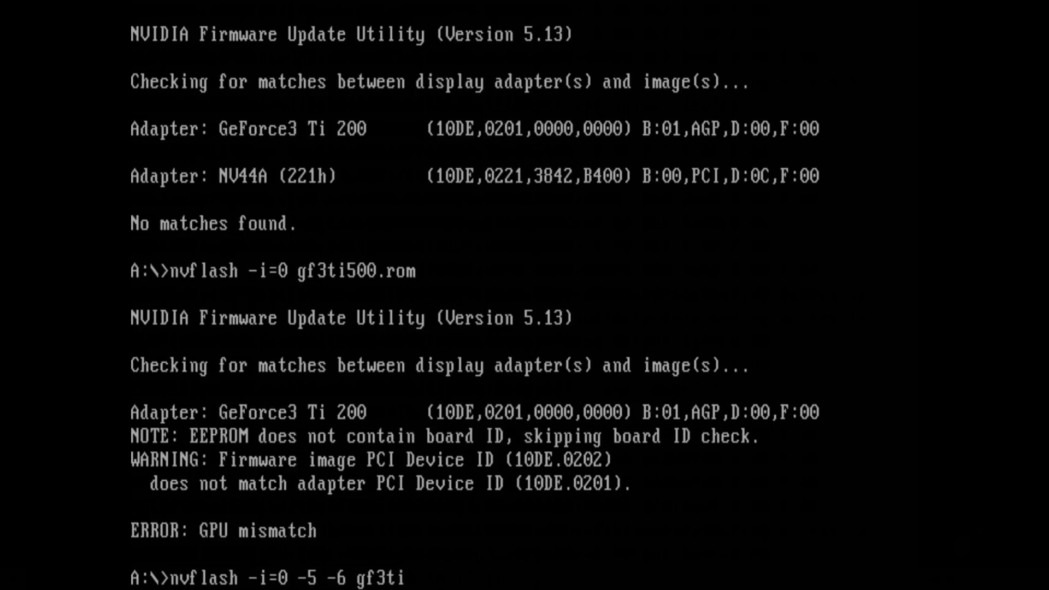
type("500.rom")
key("Return")
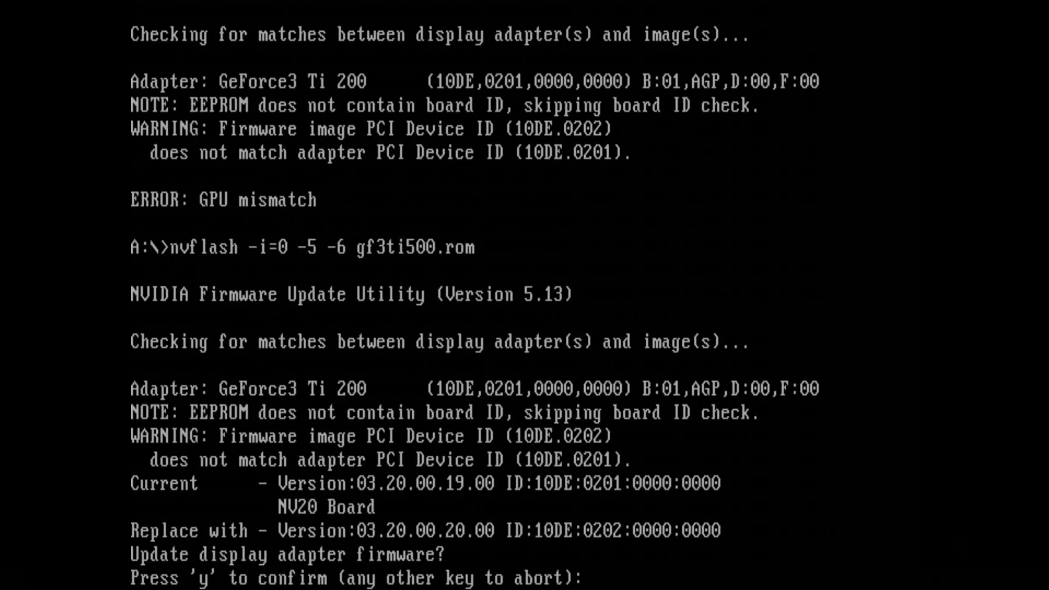
key("y")
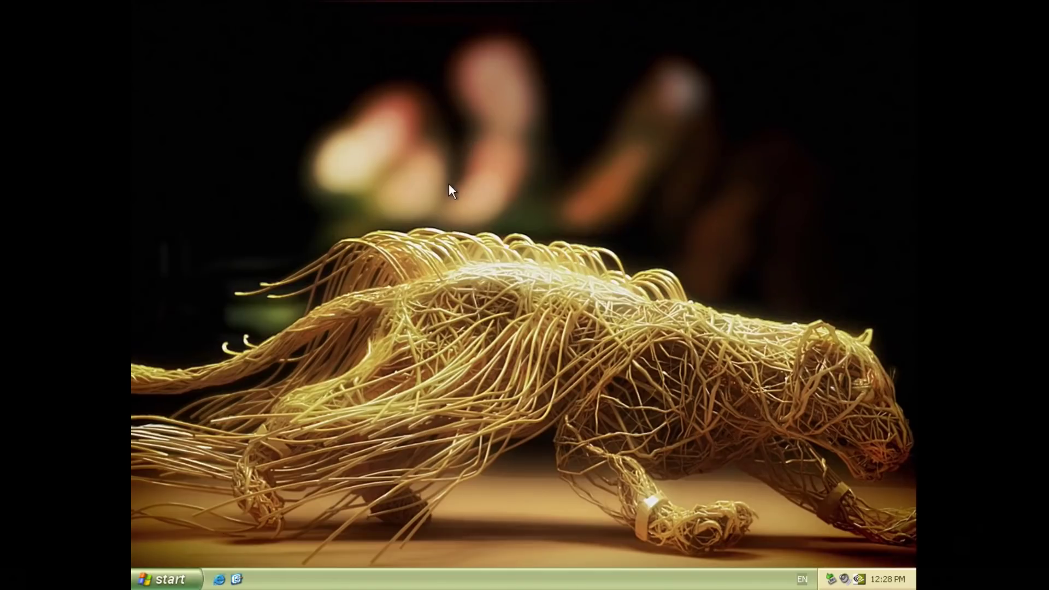
Open the NVIDIA GeForce3 Ti 200 display properties in Windows to check the adapter information and BIOS version
right_click(448, 184)
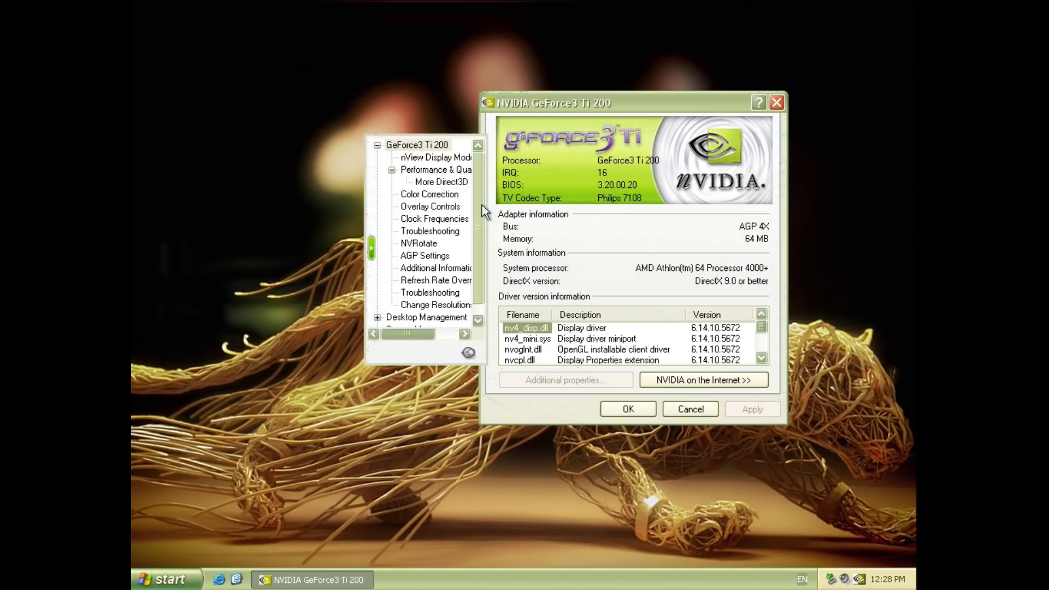
Open the GeForce3 Ti 200 clock frequency settings to check the core and memory clocks
left_click(448, 219)
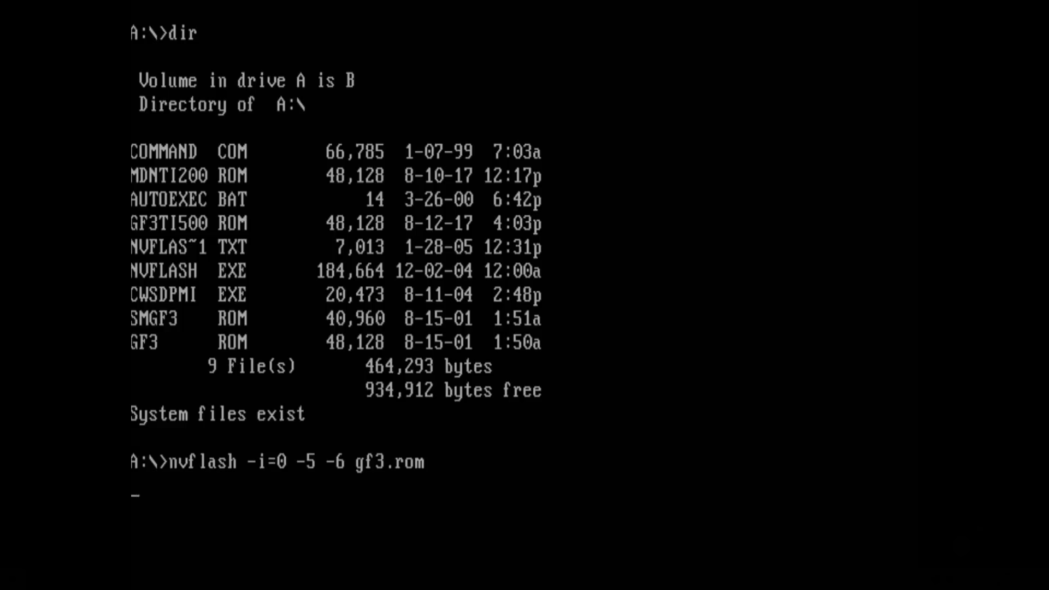
Flash adapter 0 with the override options using nvflash -i=0 -5 -6 gf3.rom, and confirm the firmware update
key("y")
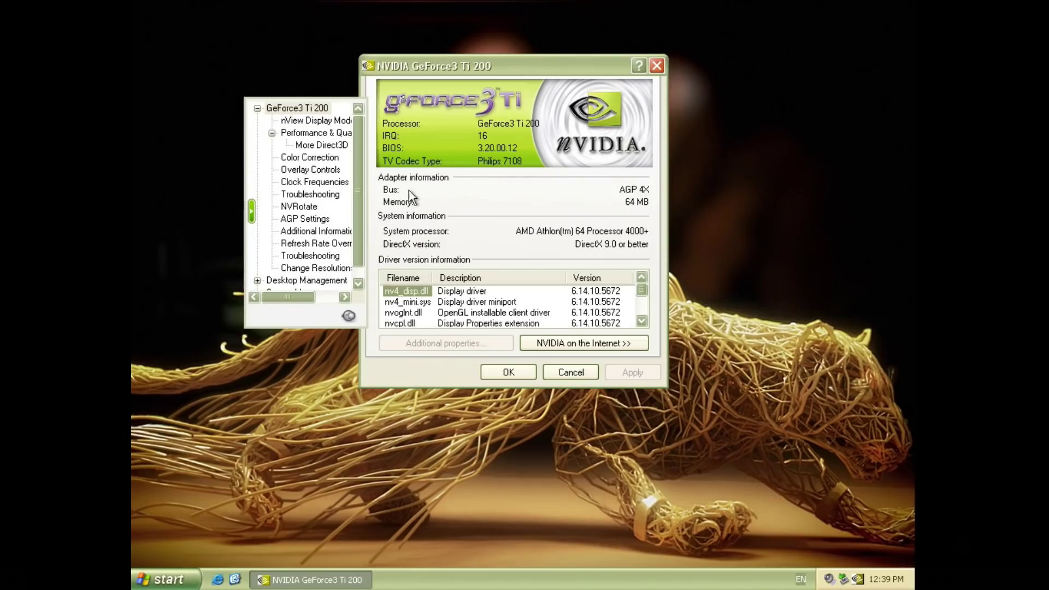
In the clock frequency settings, set the manual memory clock to 500 MHz with the core at 200 MHz, and run the hardware test
left_click(310, 182)
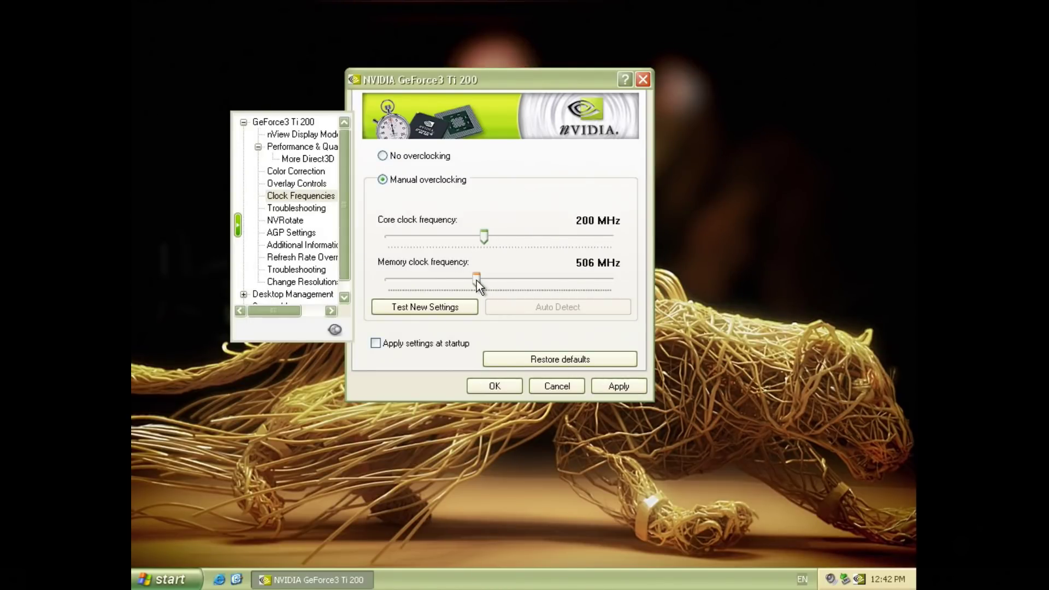
left_click(475, 281)
key("Left")
key("Left")
key("Left")
key("Left")
key("Left")
key("Left")
key("Left")
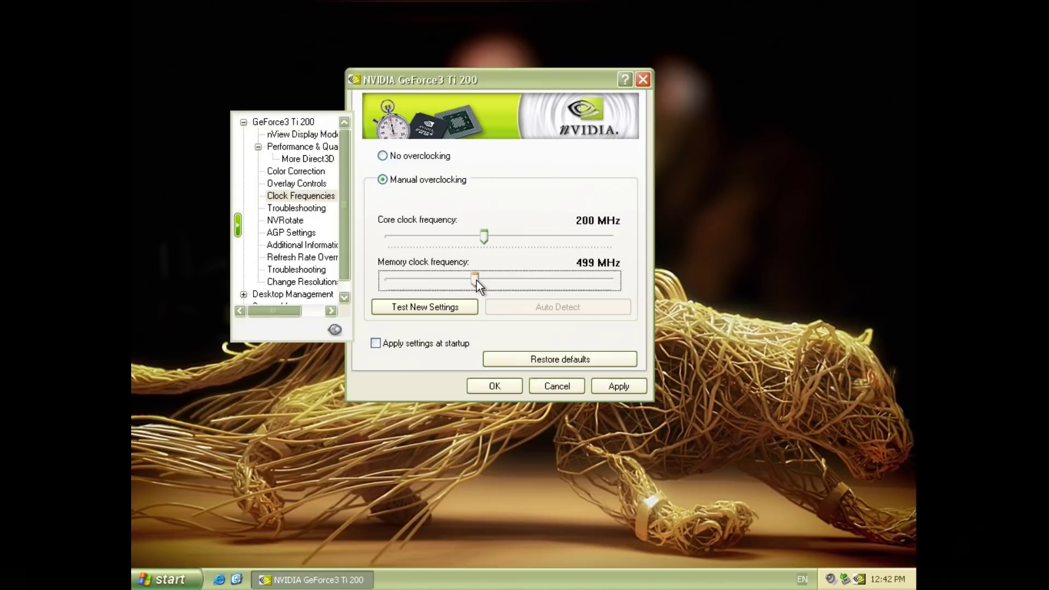
key("Right")
left_click(428, 307)
left_click(492, 341)
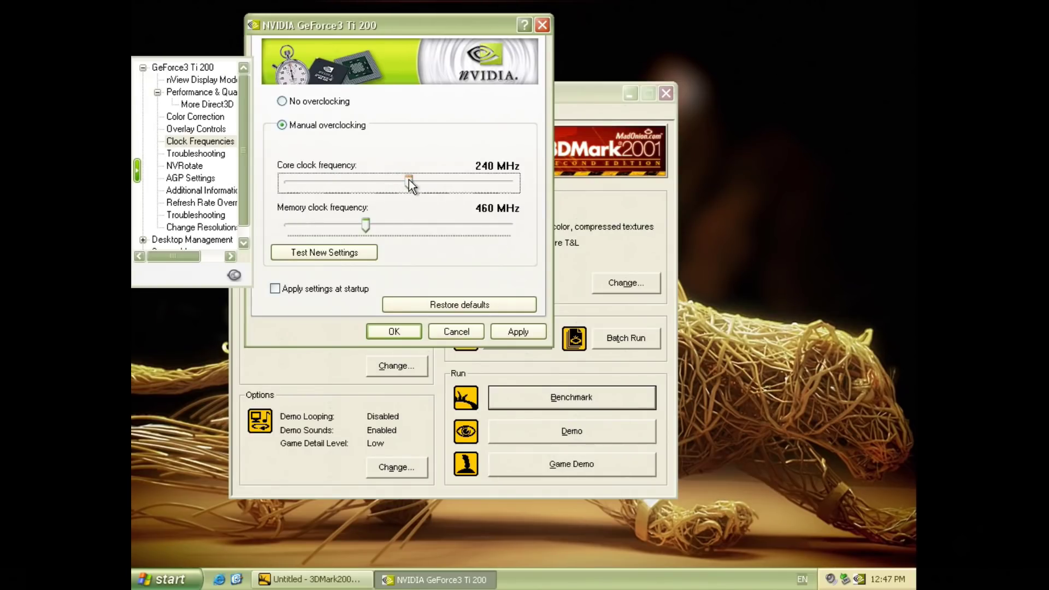
Start the hardware test of the manual overclock with a 240 MHz core clock and a 460 MHz memory clock
left_click(323, 253)
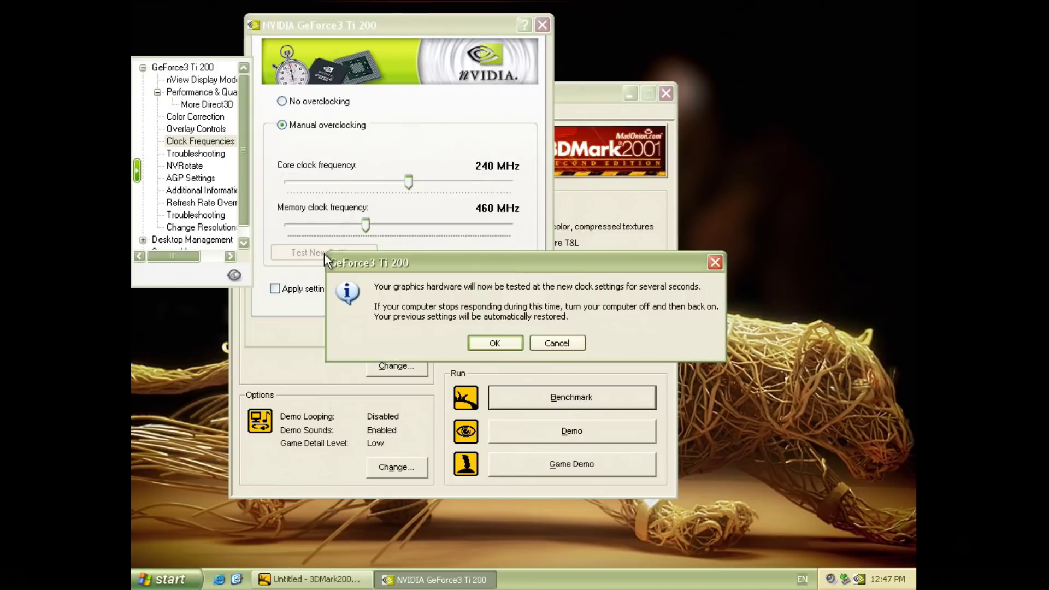